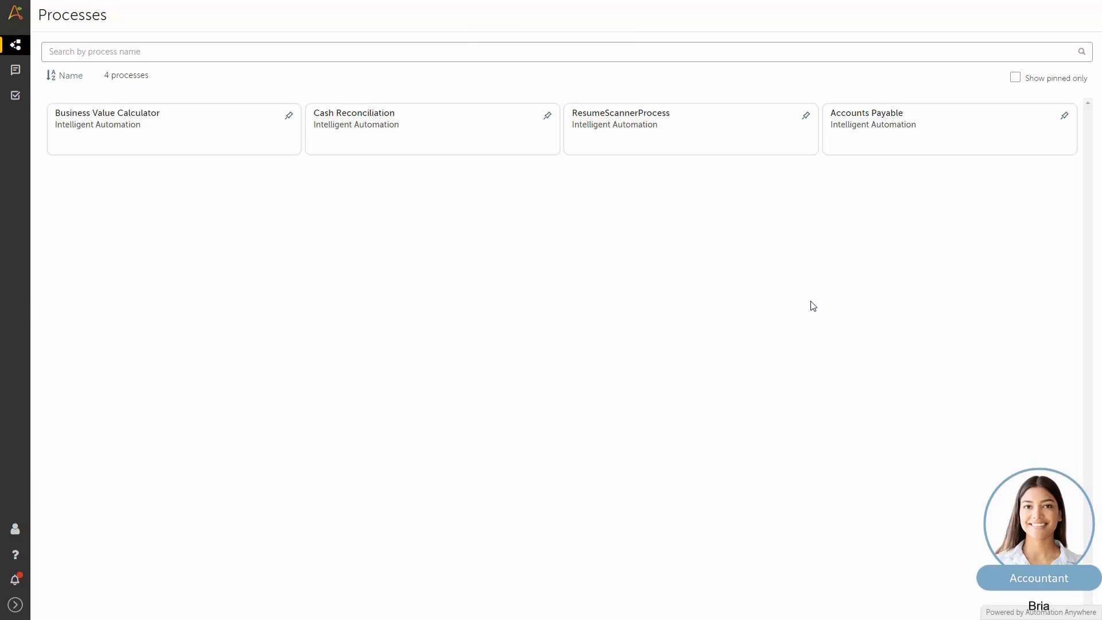
Start an Accounts Payable request with the Document Validation scenario selected.
click(962, 139)
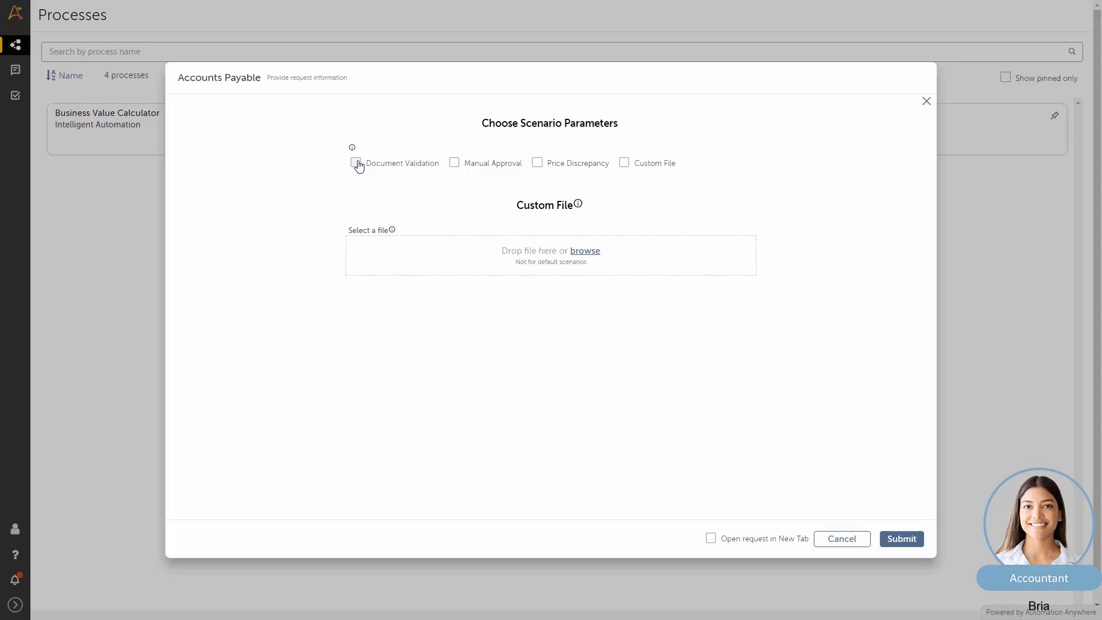
mouse_move(352, 148)
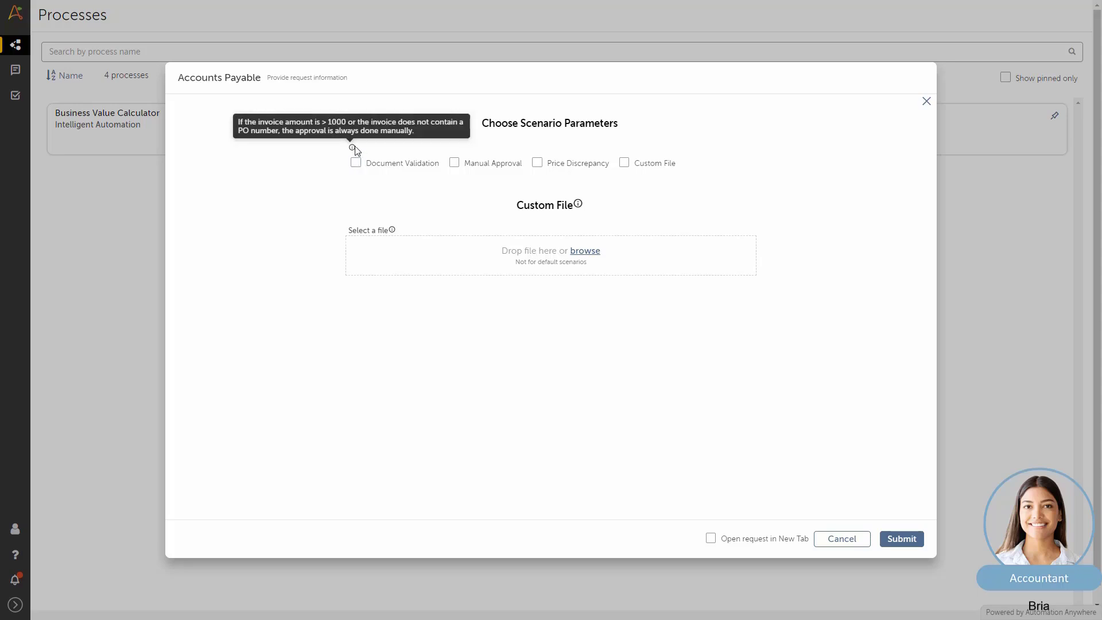
click(356, 163)
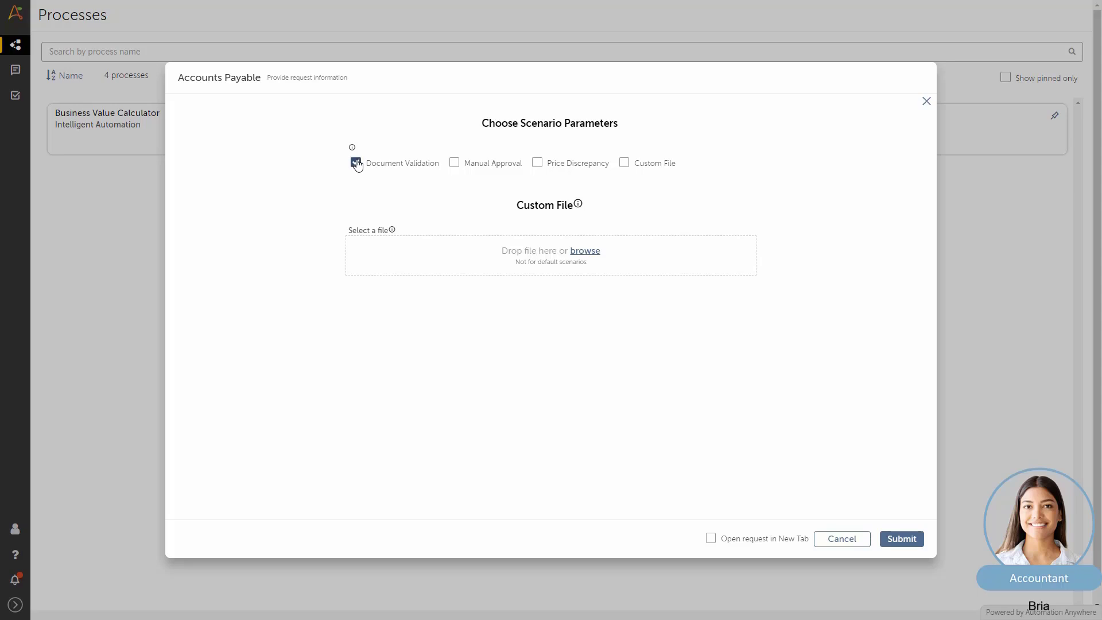
Submit the Document Validation request and confirm the displayed invoice in Show Invoice.
click(899, 540)
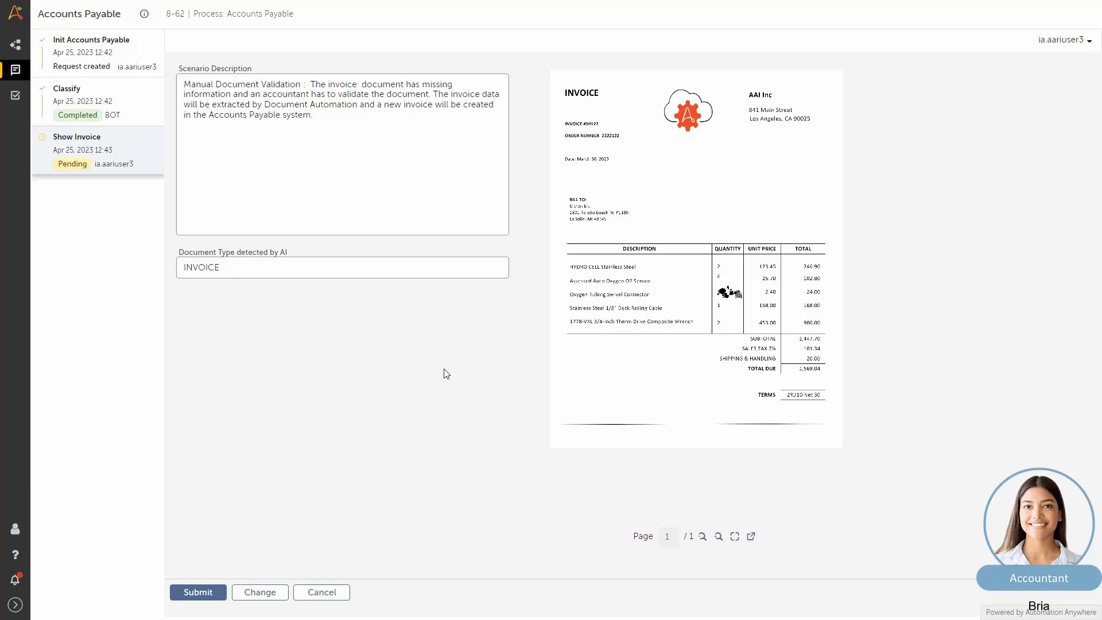
click(197, 591)
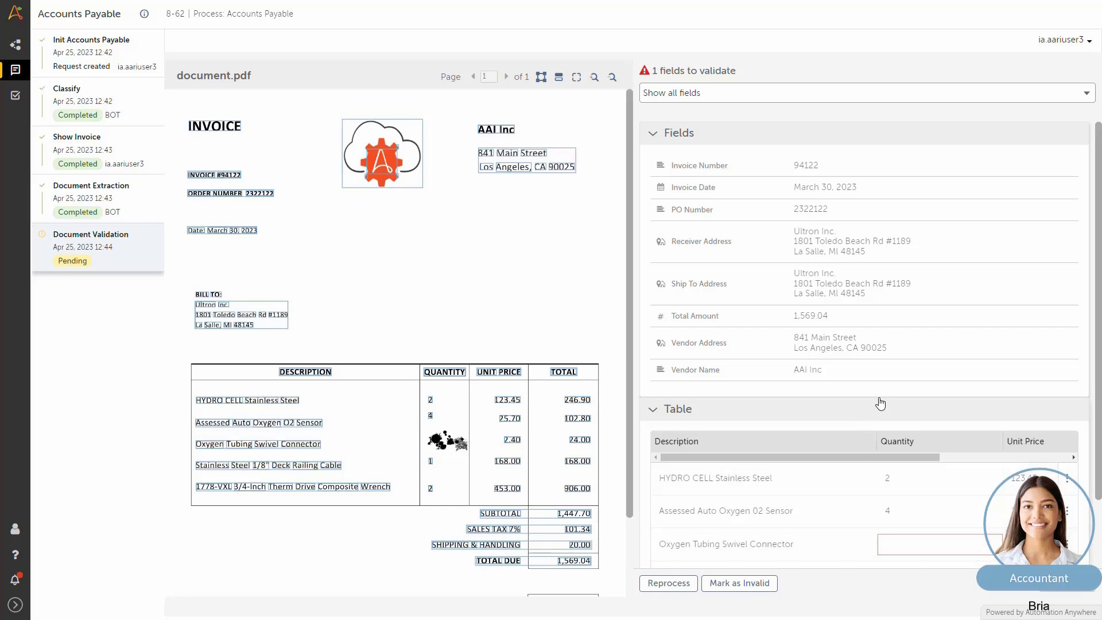
scroll(892, 371, down, 2)
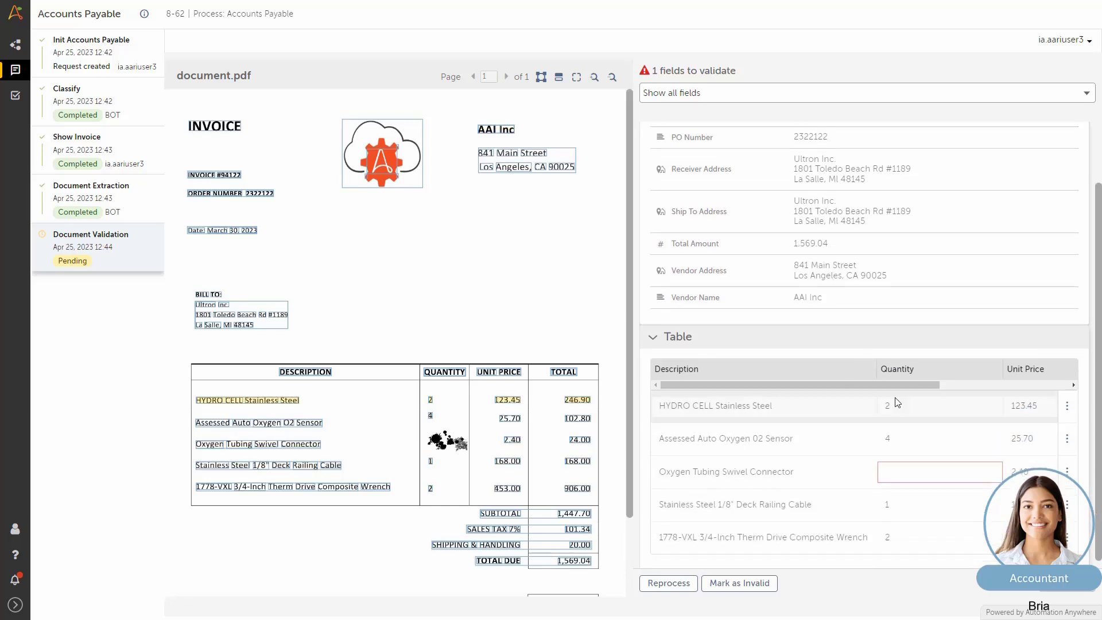
Enter quantity 10 for the Oxygen Tubing Swivel Connector row and submit the invoice.
click(1033, 464)
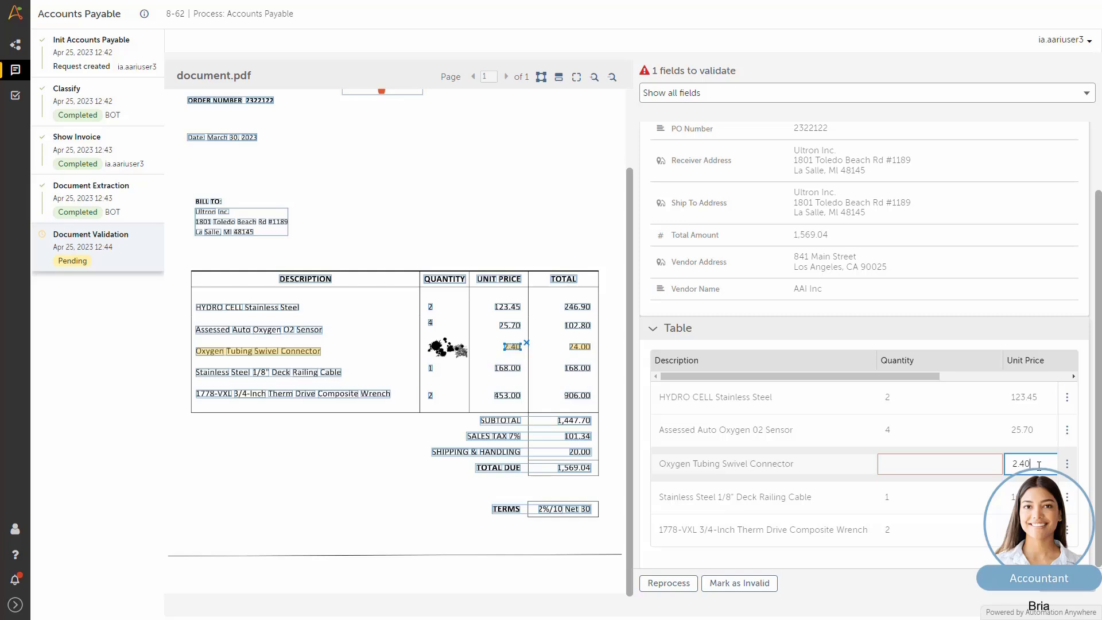
click(937, 465)
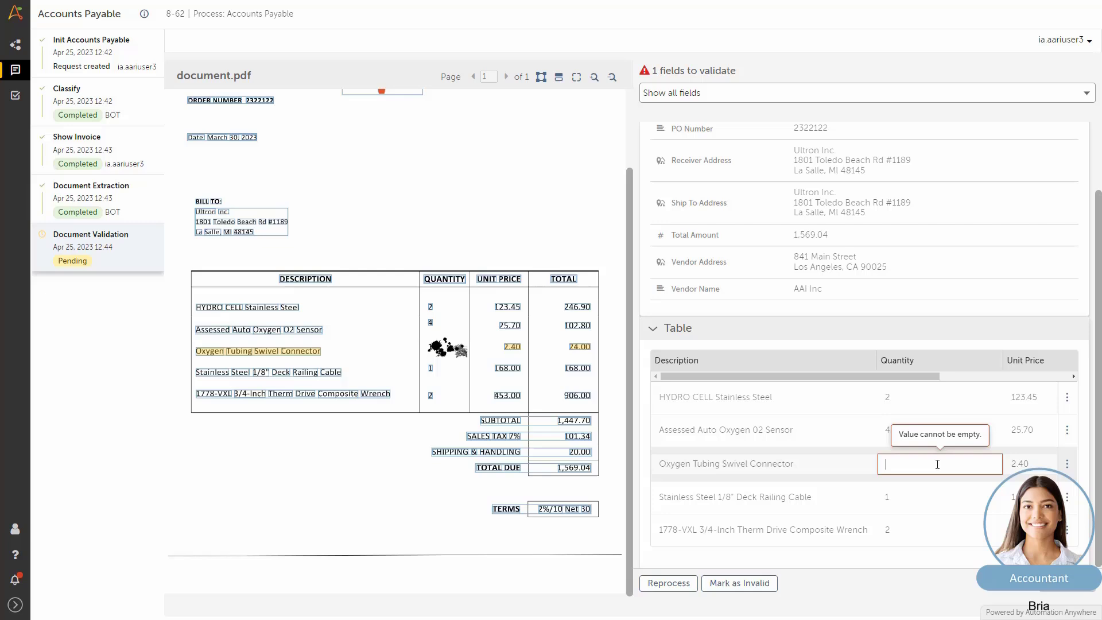
text(10)
click(939, 498)
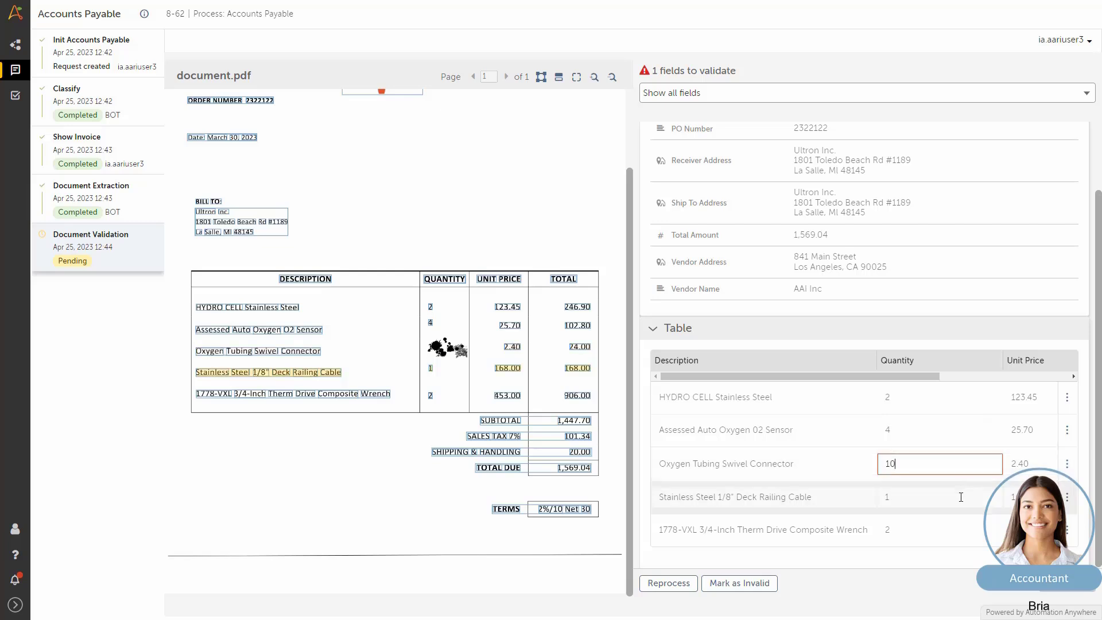
click(1066, 586)
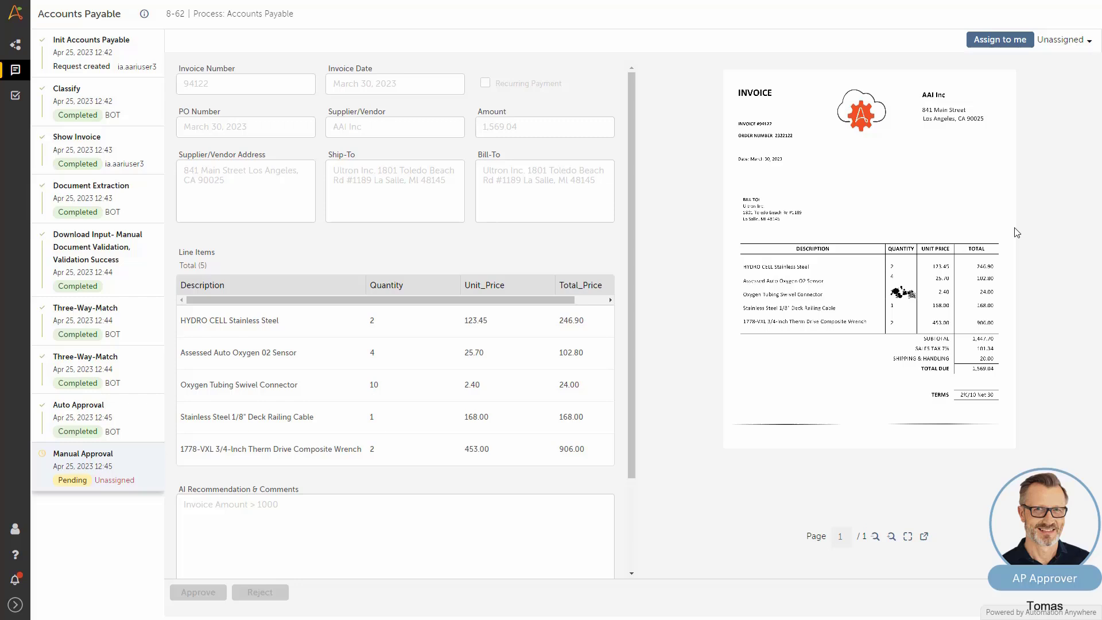
Assign the Manual Approval task to yourself.
click(999, 40)
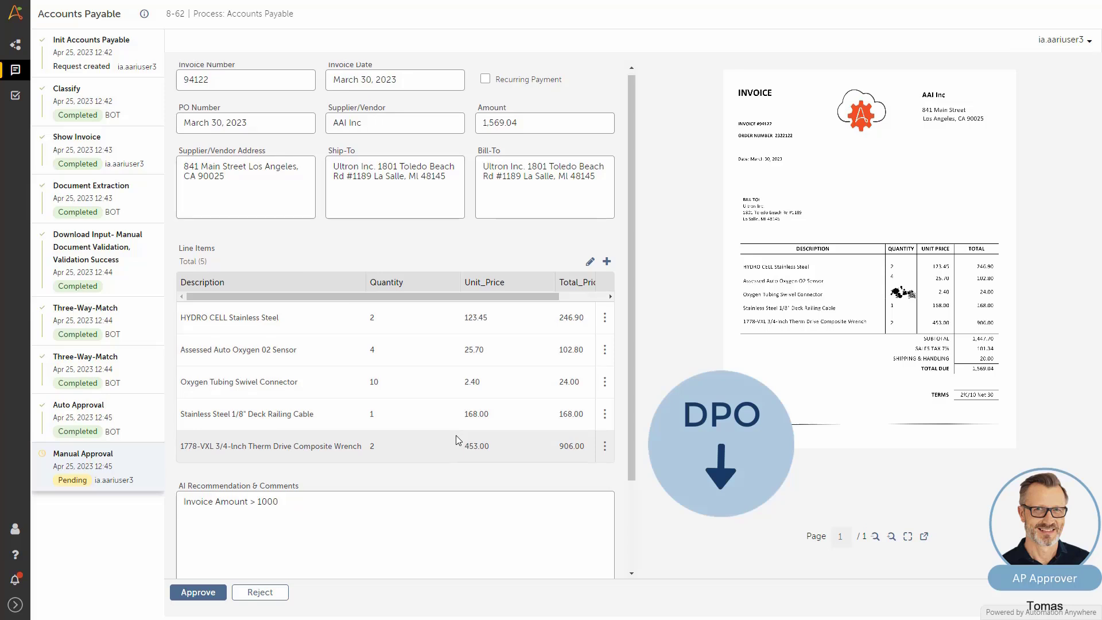
scroll(456, 435, down, 3)
Approve the invoice so Create AP System Invoice is queued.
click(197, 592)
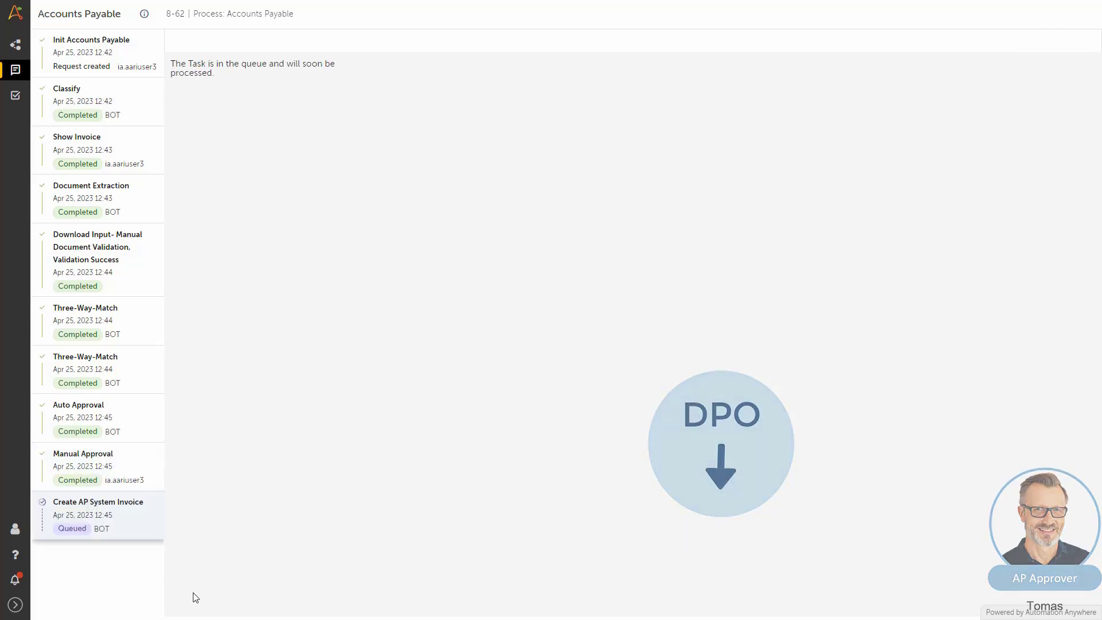